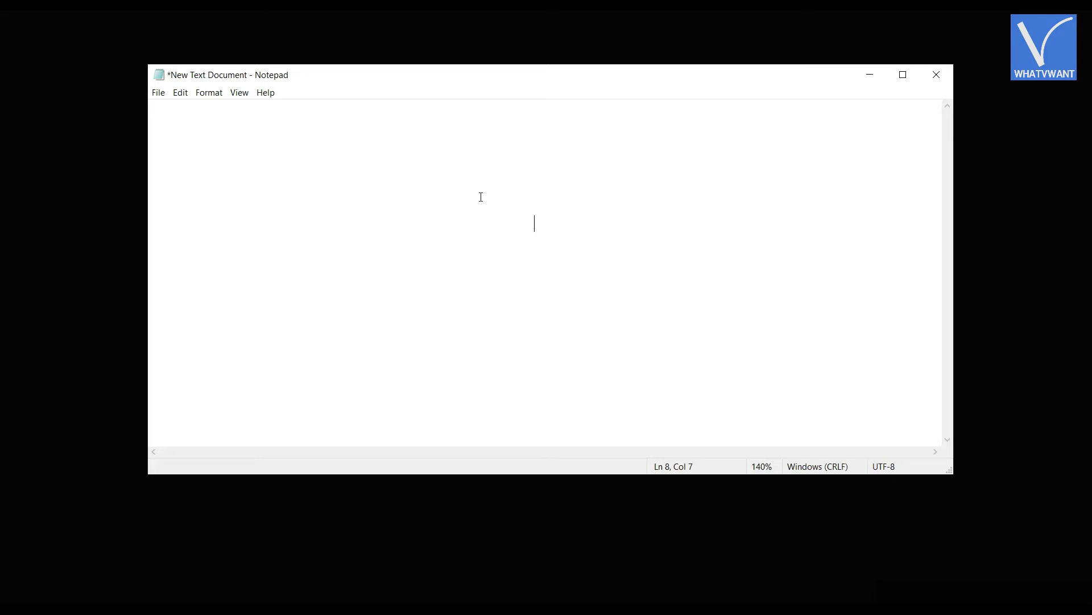
Enlarge the Notepad view to 160% and enter a euro sign with character code 0128
key("ctrl+plus")
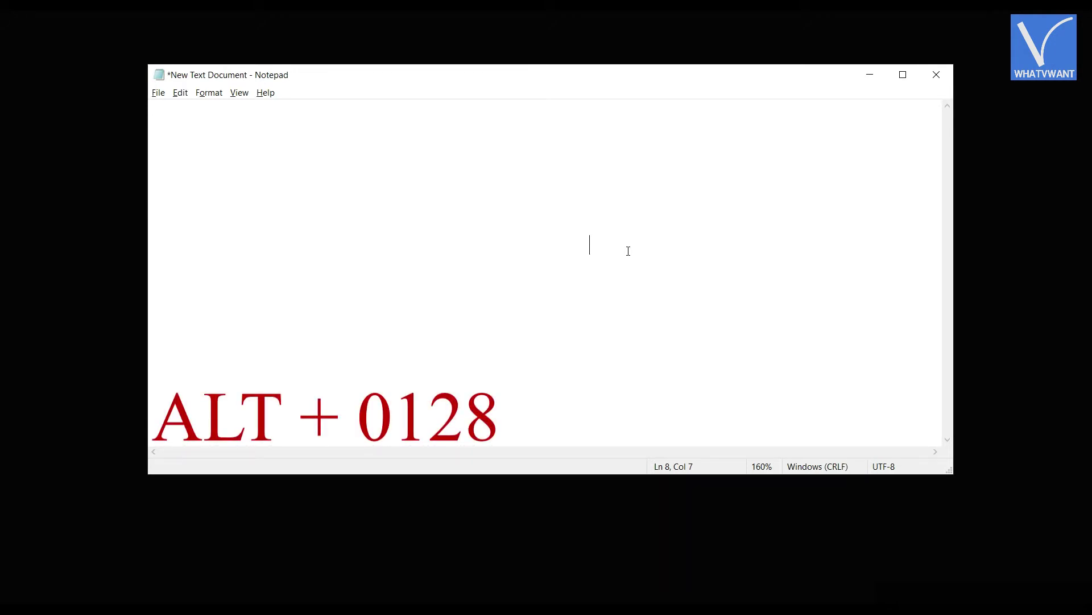
type("€")
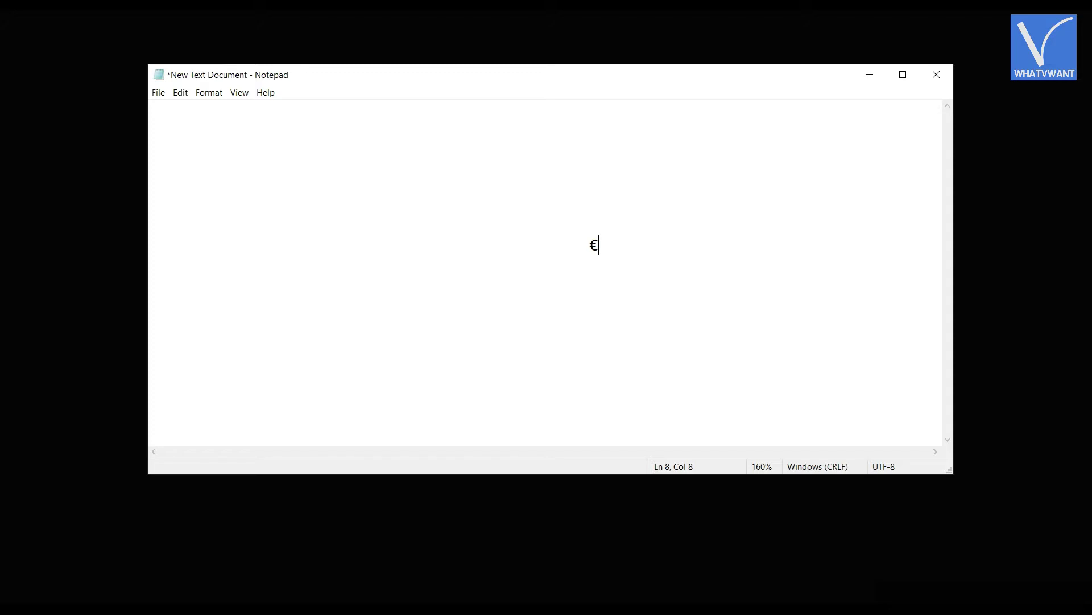
Find and open the Windows Language settings in a maximized window
key("super")
type("l")
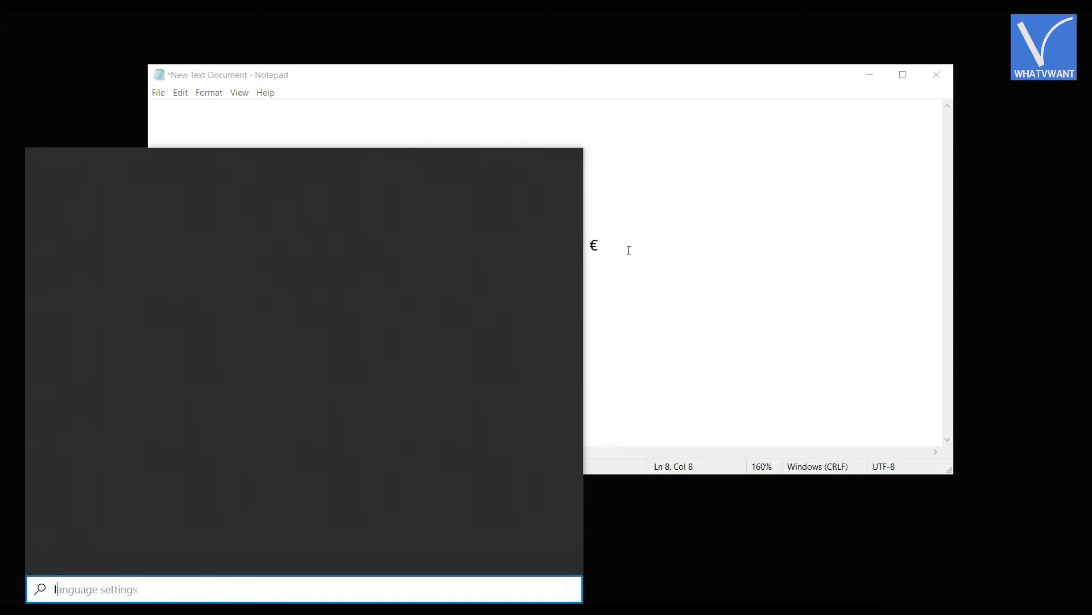
type("an")
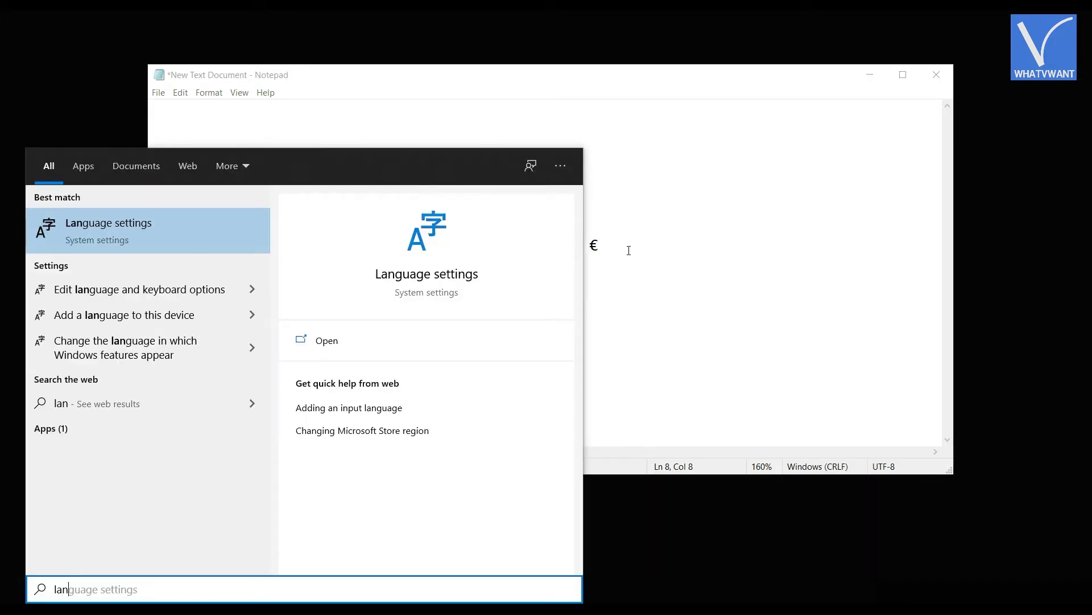
type("guage")
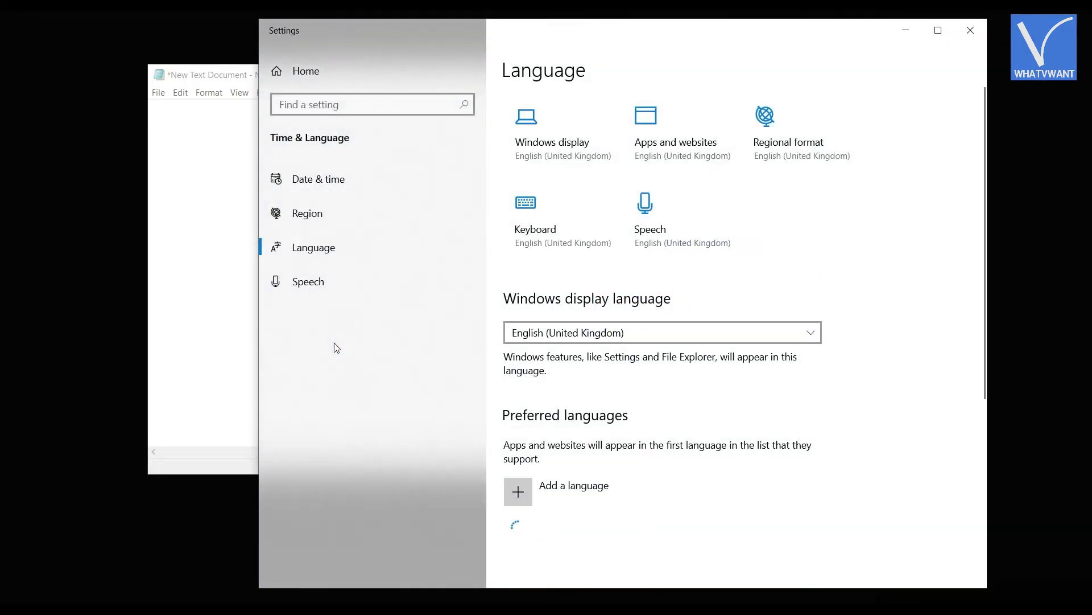
left_click(947, 40)
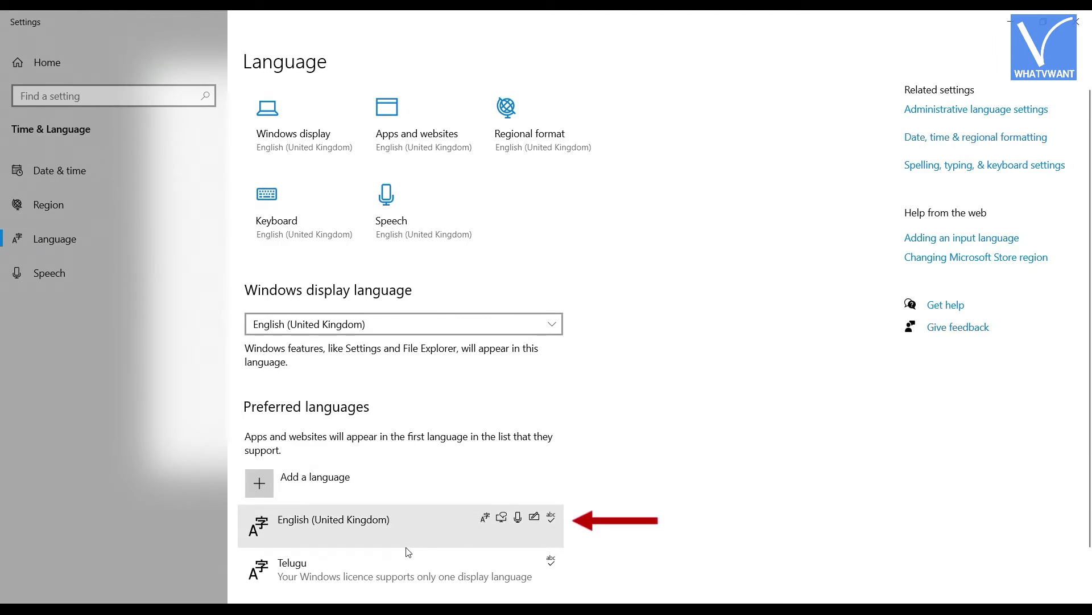
Start adding a preferred language and search the installable languages for "united"
left_click(259, 486)
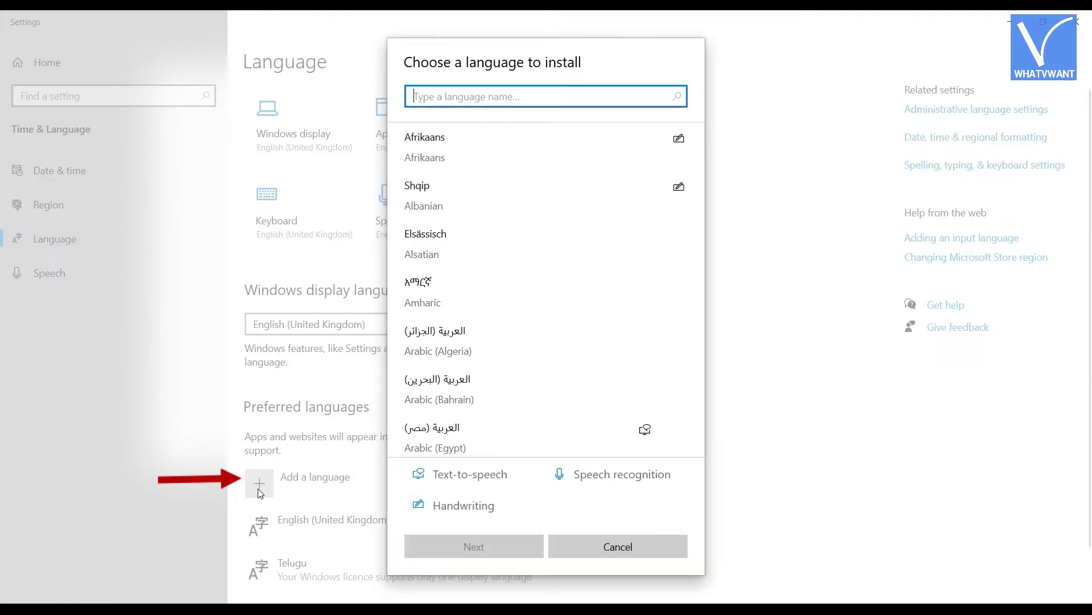
type("united")
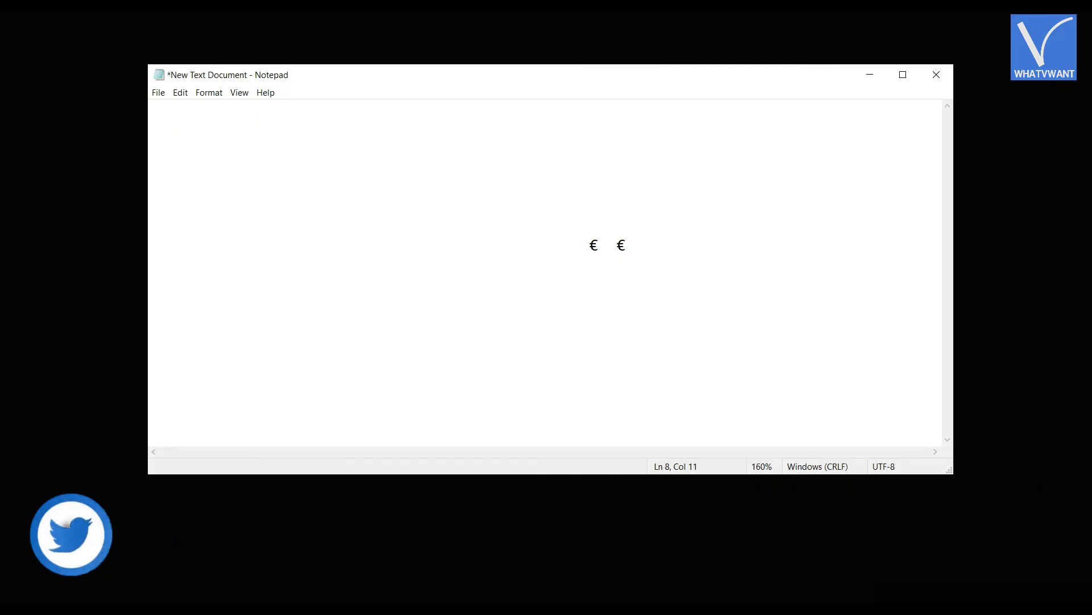
In Notepad, insert a euro sign two lines below the first one, using the currency symbols of the Windows emoji picker
left_click(587, 280)
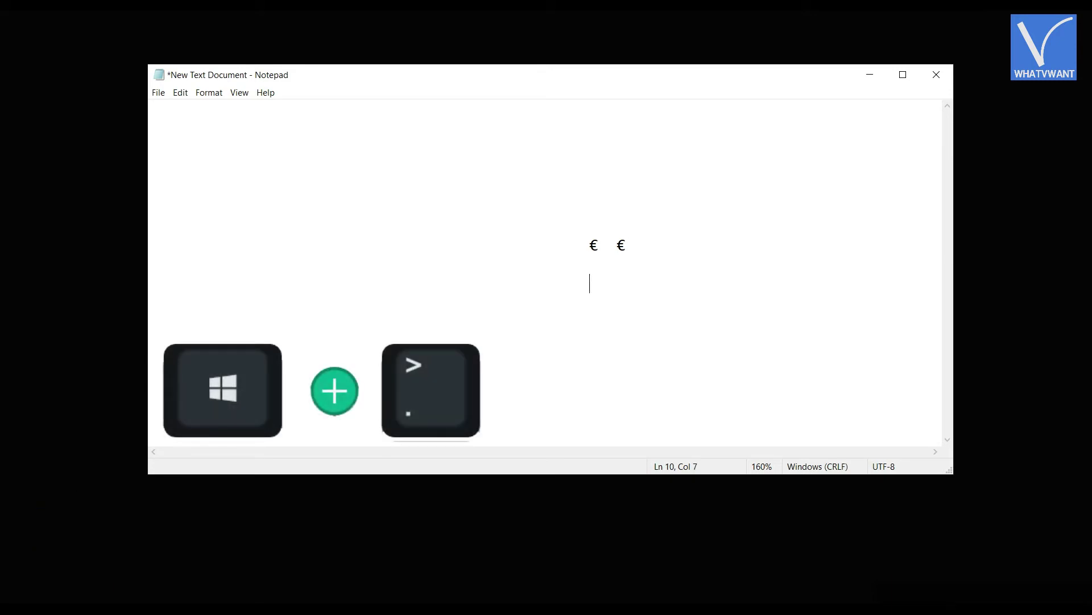
key("super+period")
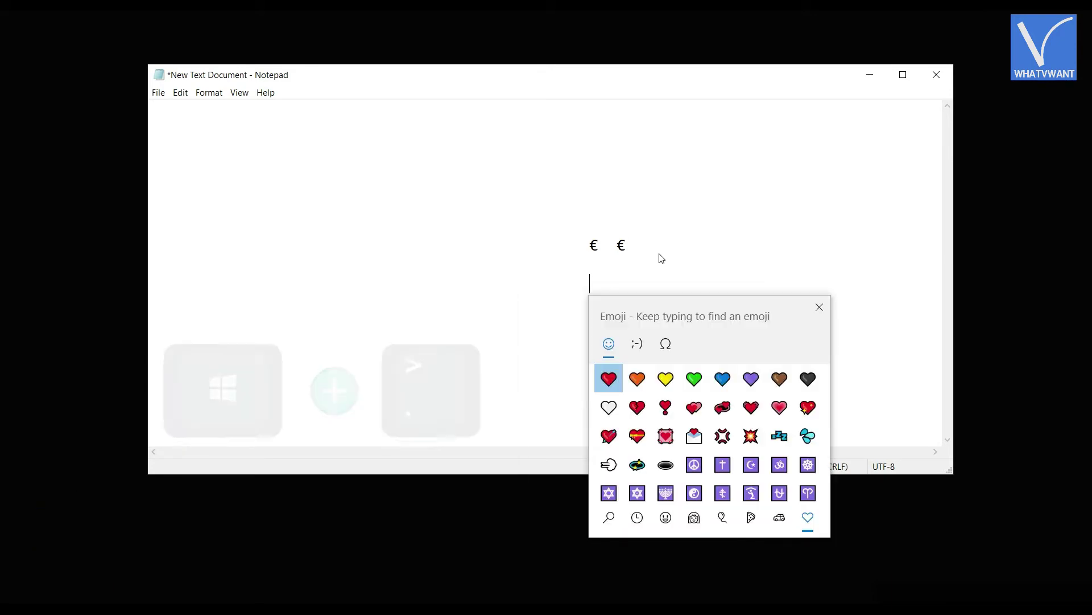
left_click(668, 348)
left_click(666, 521)
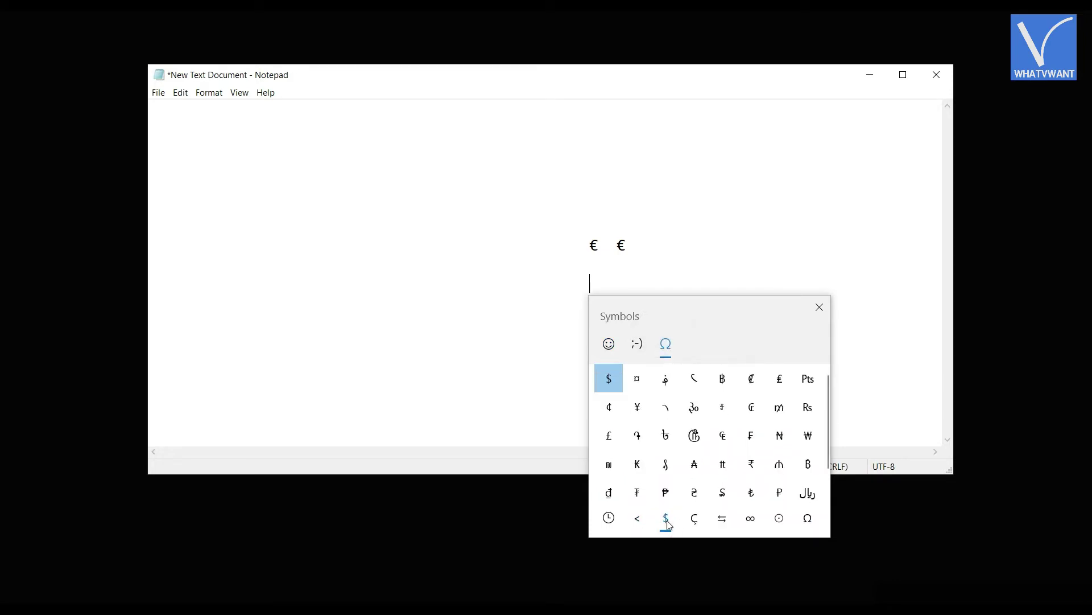
scroll(694, 464, "down", 1)
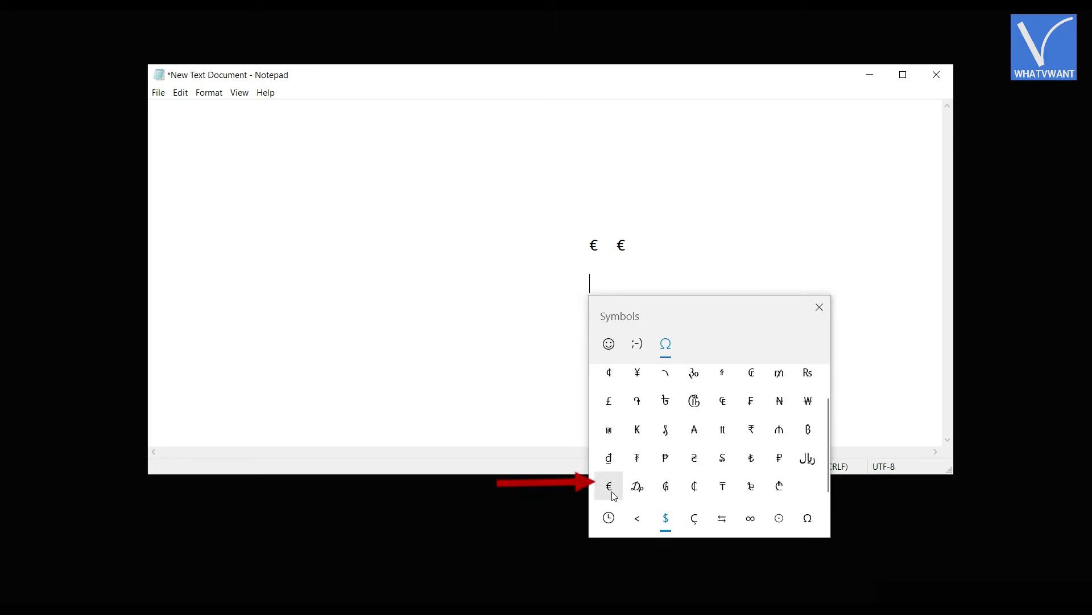
left_click(612, 493)
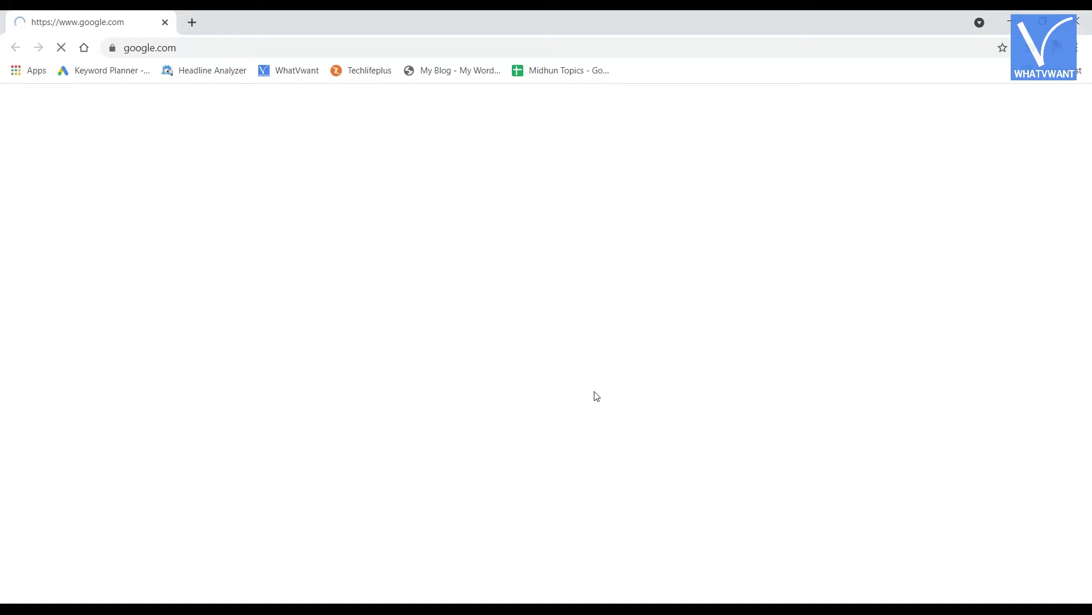
Search Google for "euro symbol" in the browser and copy the € sign from the featured result's heading
type("euro symbol")
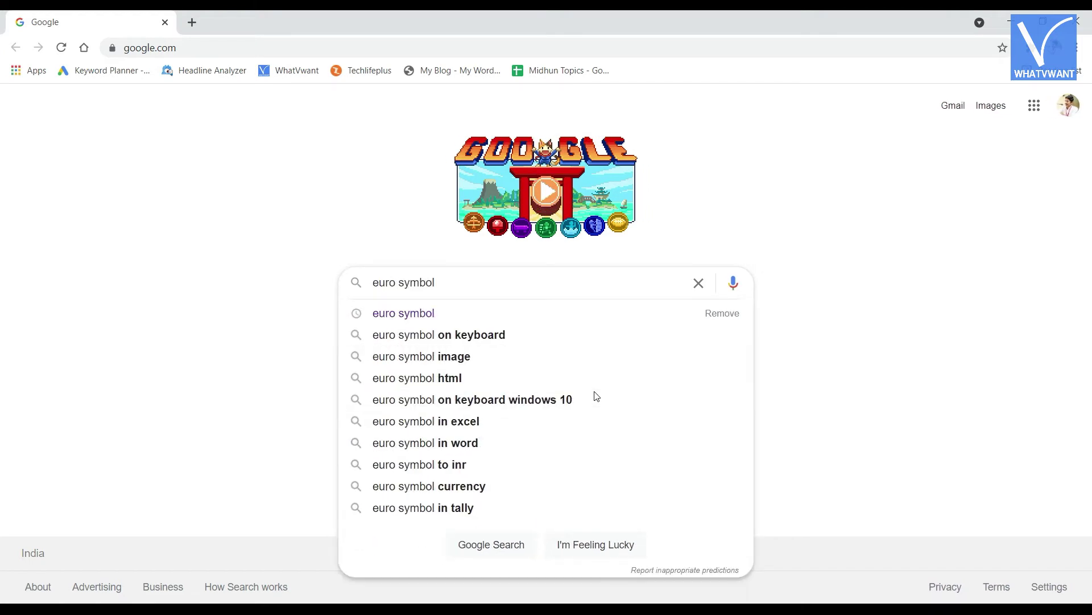
key("Return")
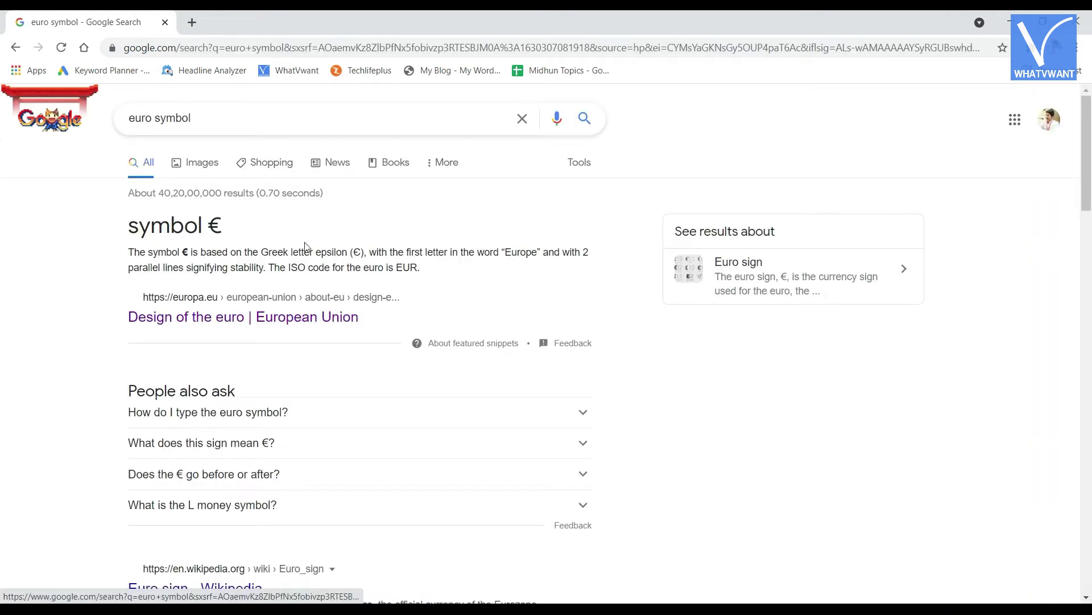
left_click_drag(232, 228, 206, 226)
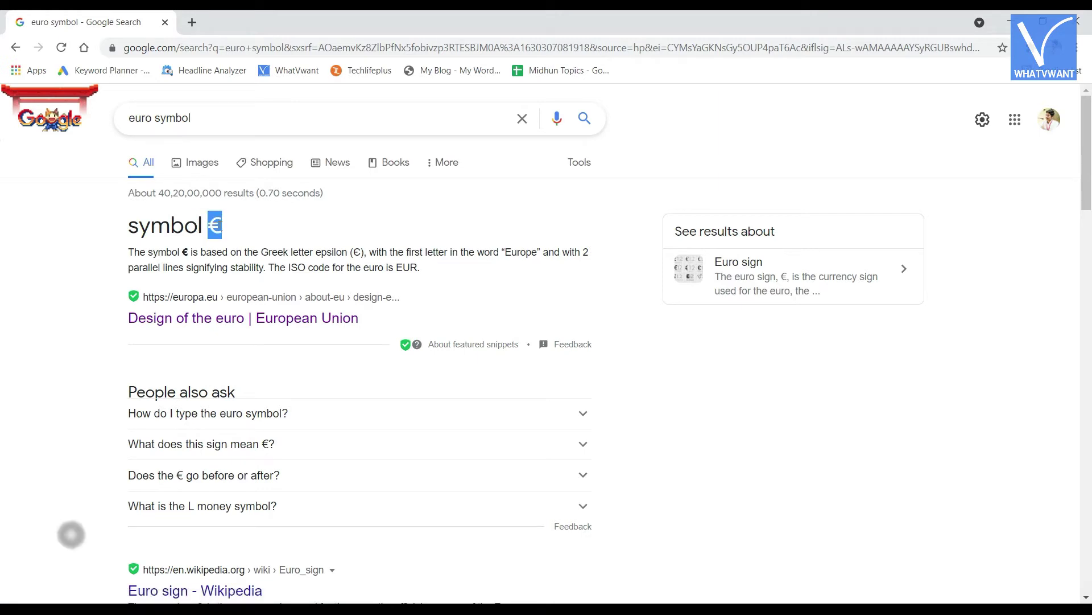
right_click(221, 231)
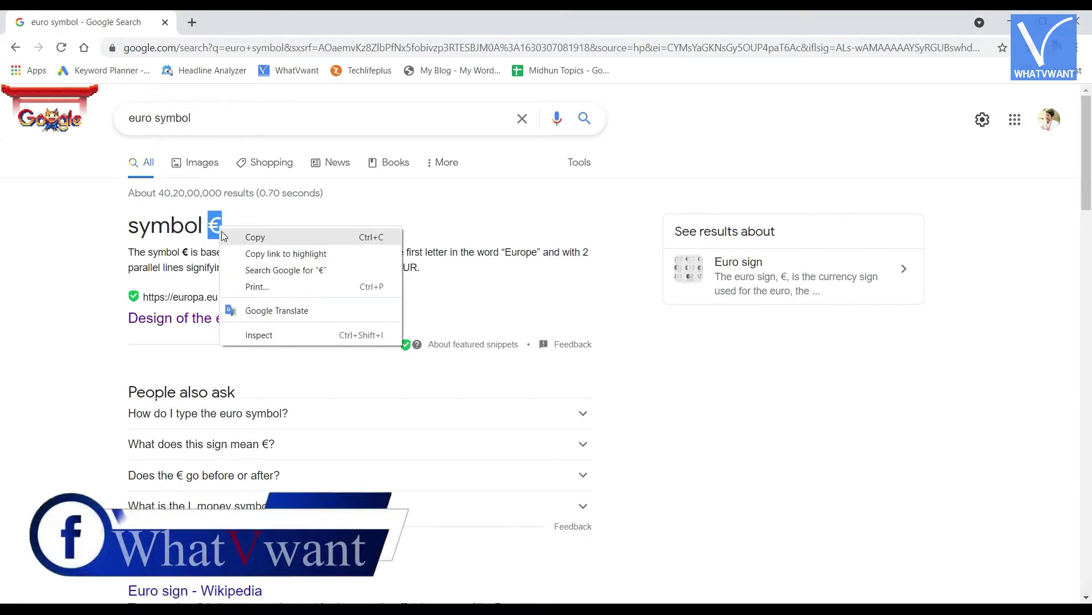
left_click(224, 233)
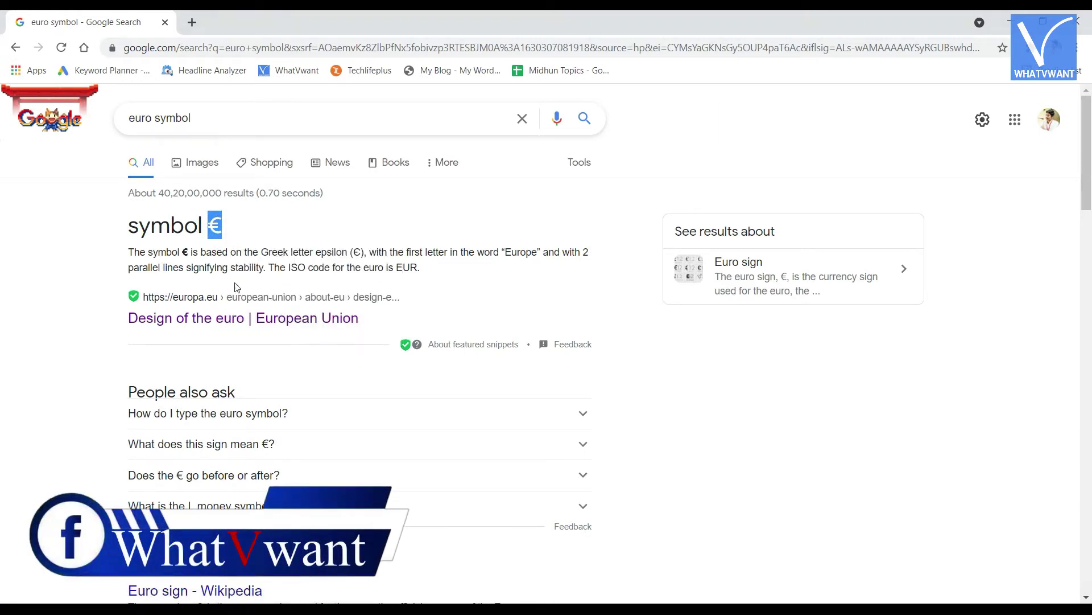
Switch back to the Notepad document and paste the copied euro sign on the last line
mouse_move(248, 609)
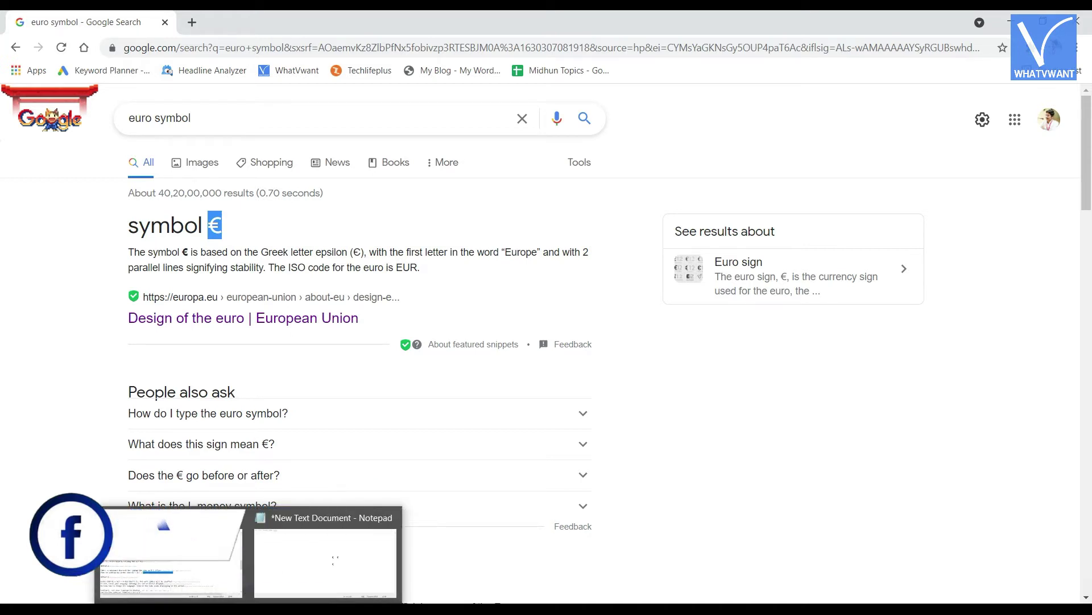
left_click(283, 568)
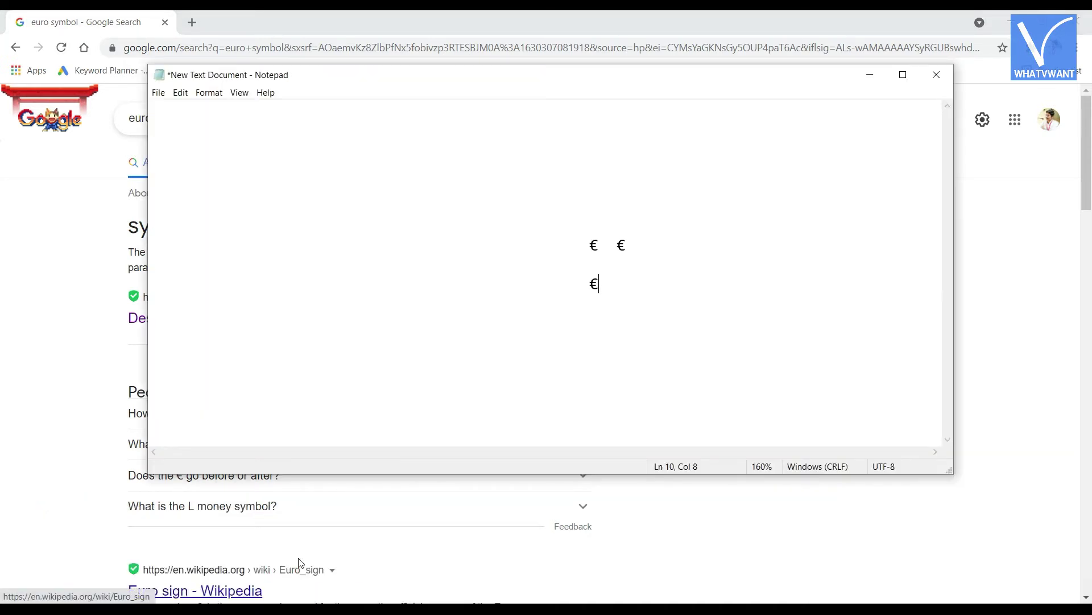
right_click(628, 284)
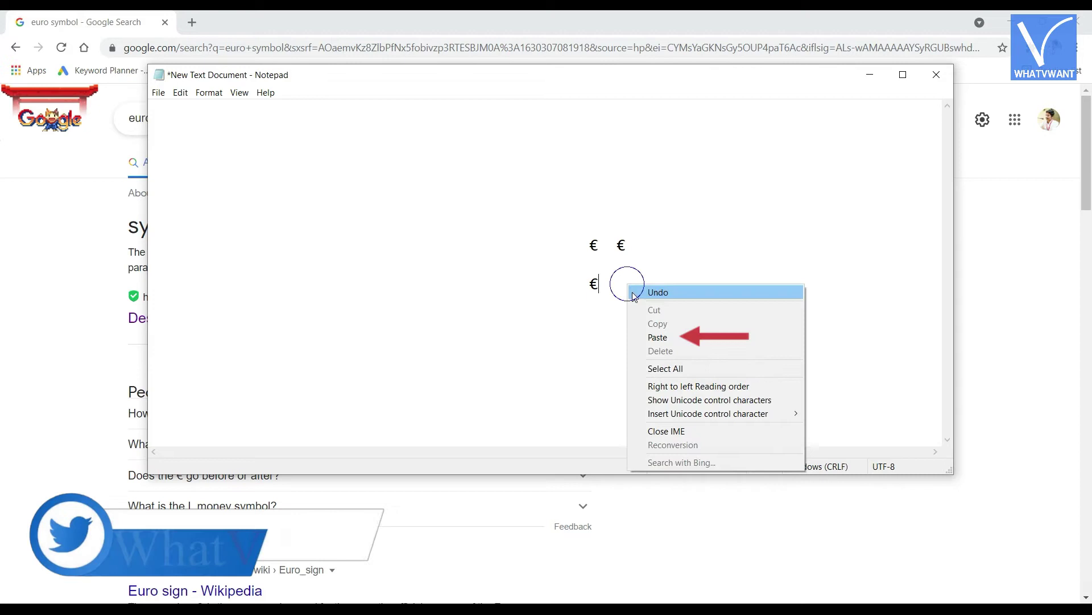
left_click(646, 335)
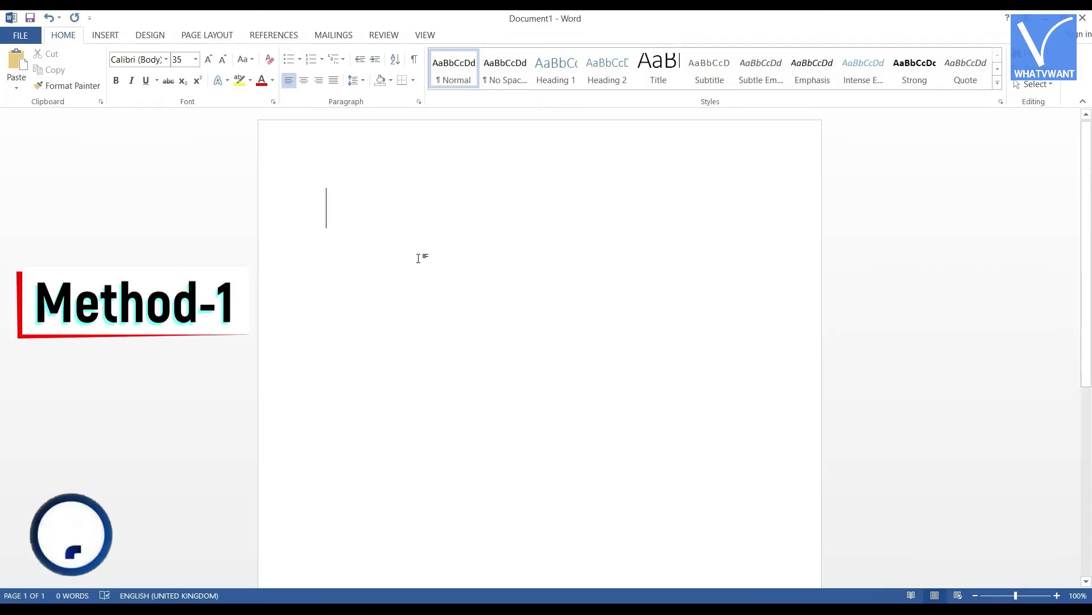
In the blank Word document, enter four euro signs one below another on separate lines
left_click(340, 206)
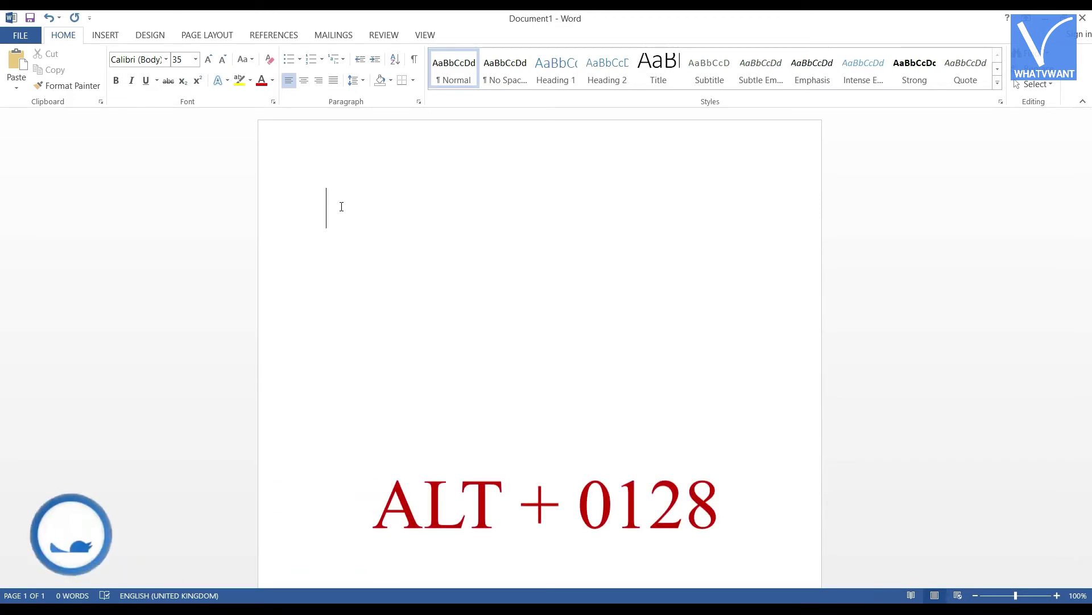
type("€")
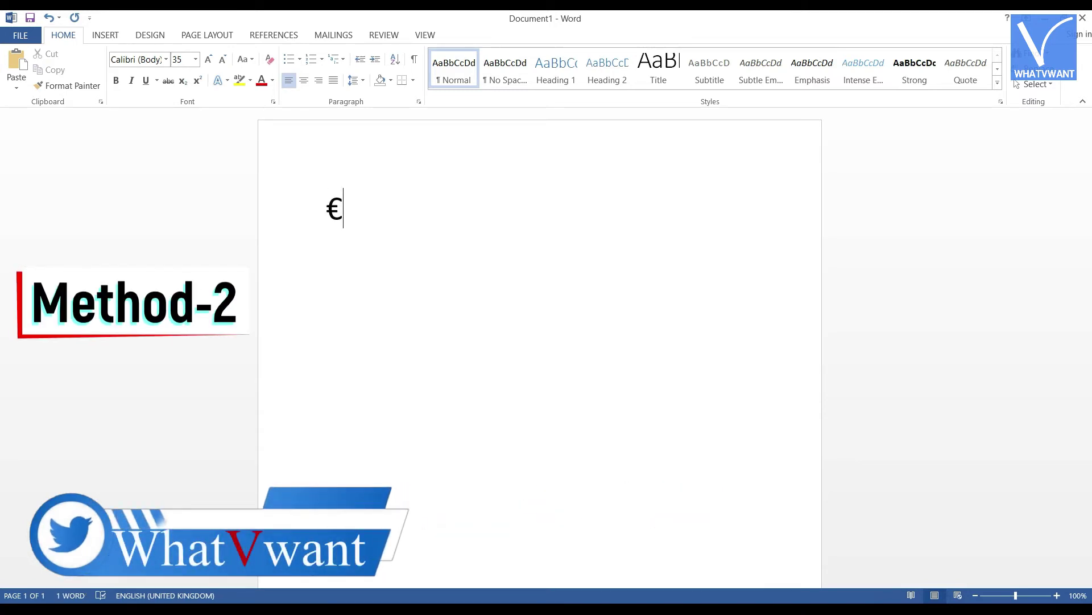
key("Return")
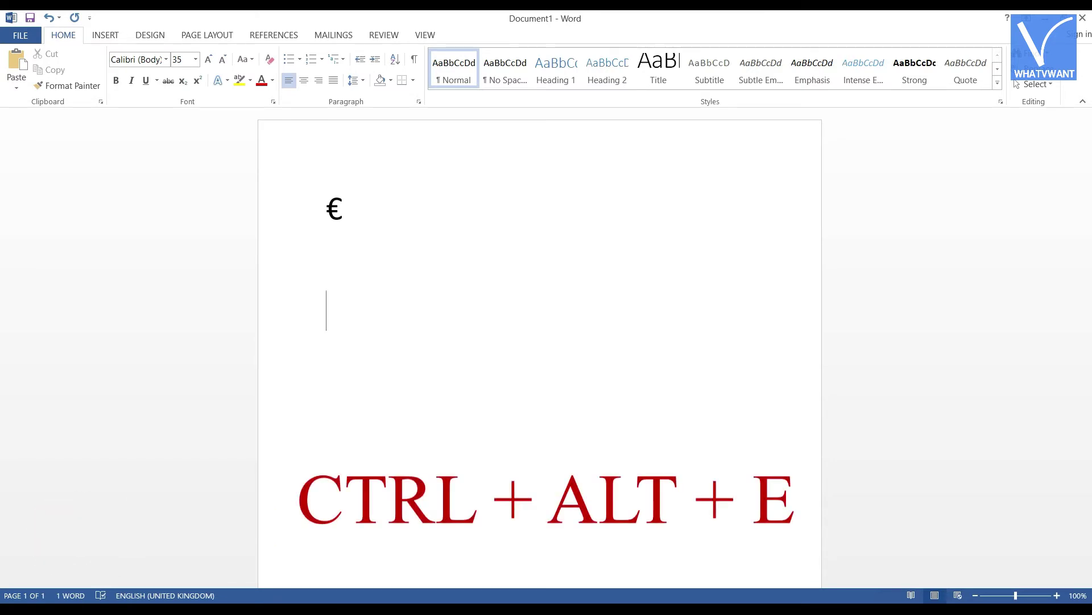
key("Return")
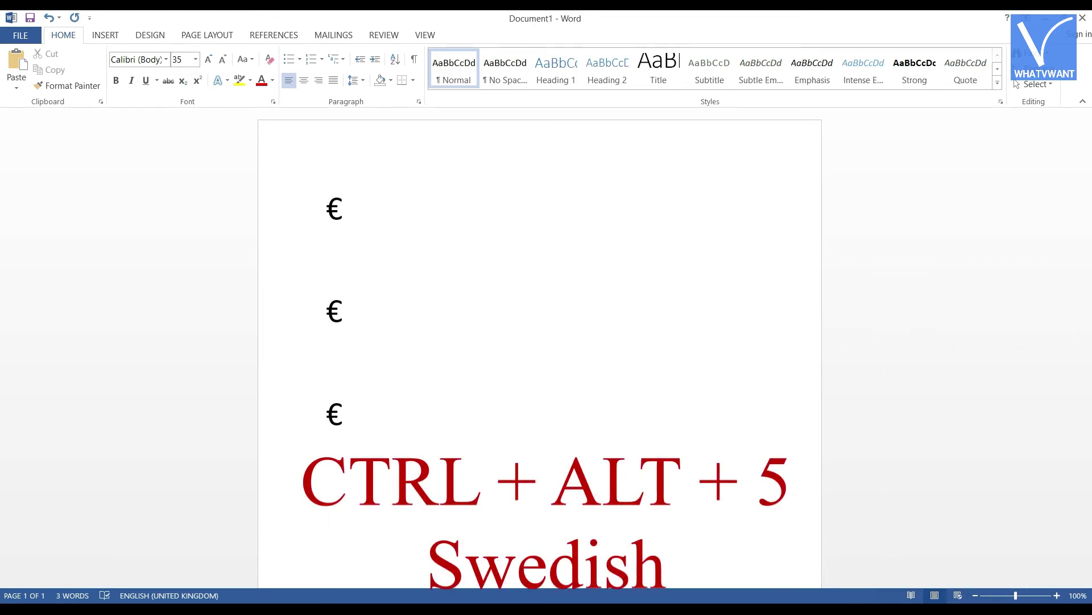
key("ctrl+alt+5")
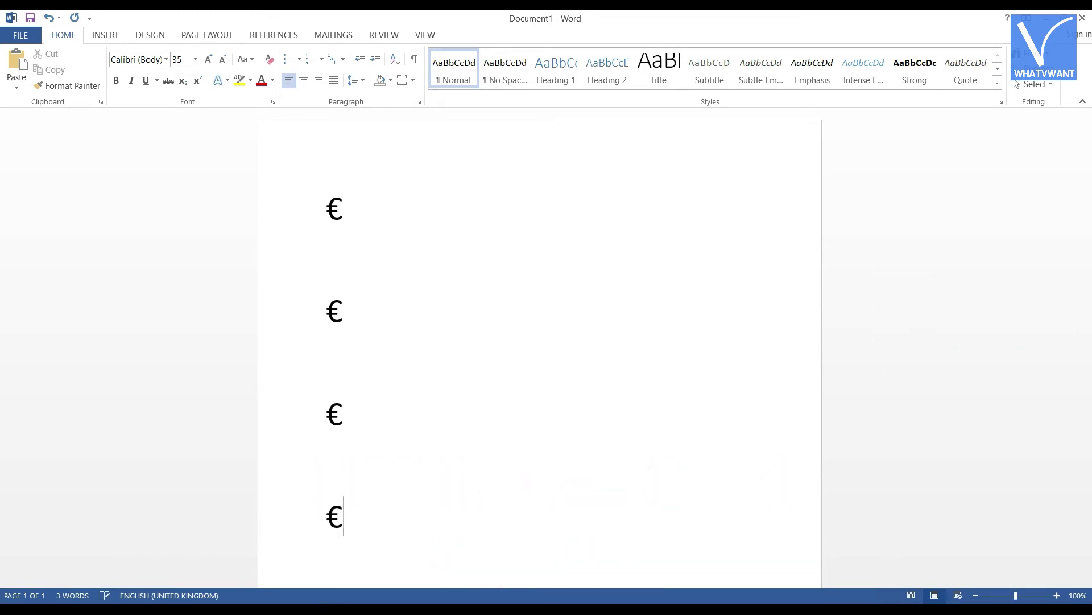
Start a new line below the fourth euro sign and insert another € from the Windows picker's currency symbols
key("Return")
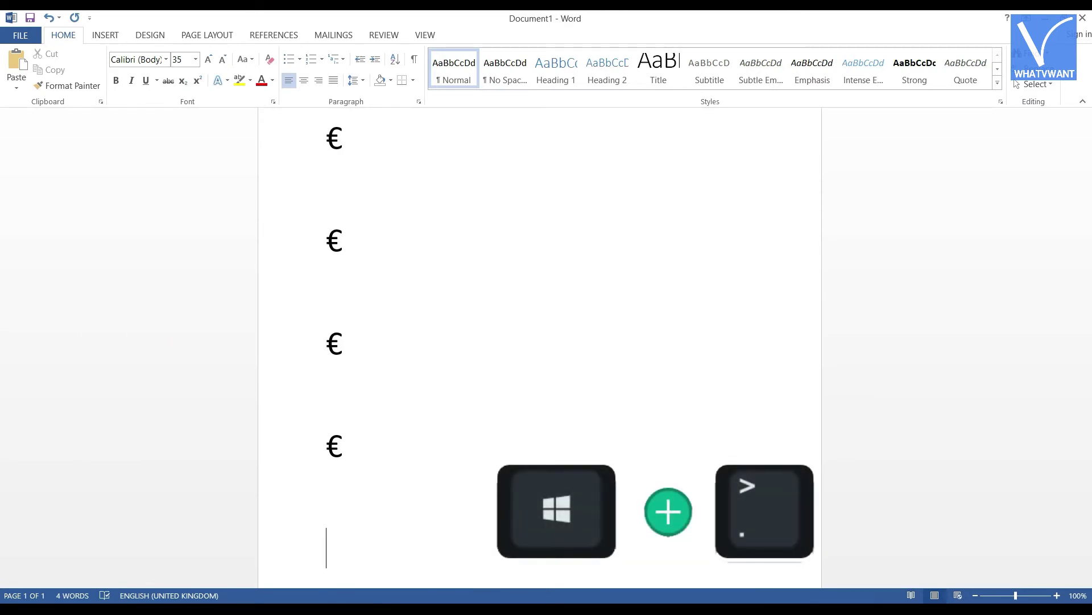
key("super+period")
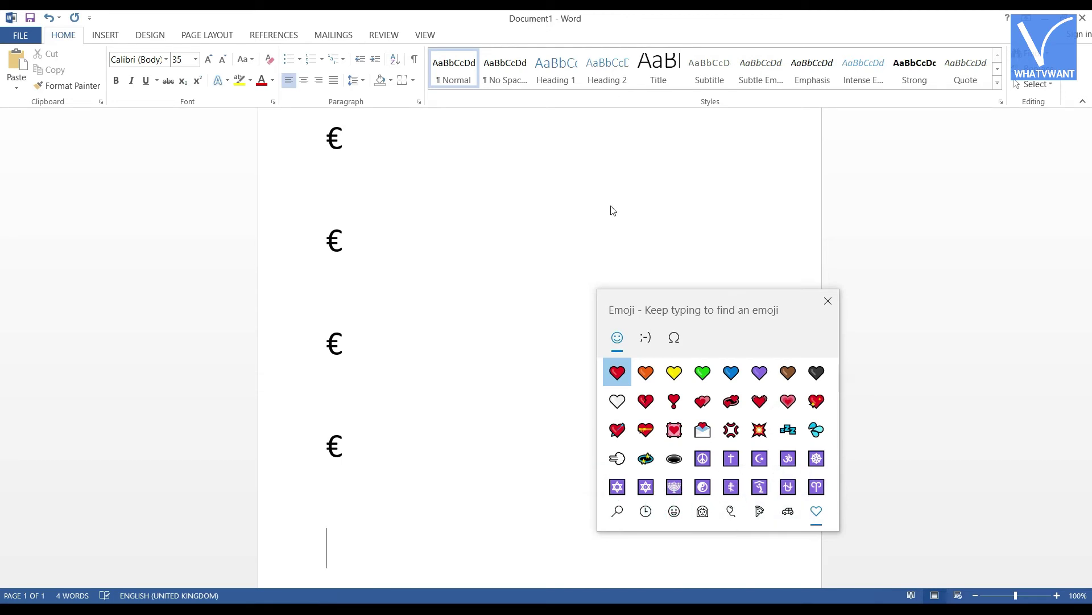
left_click(674, 345)
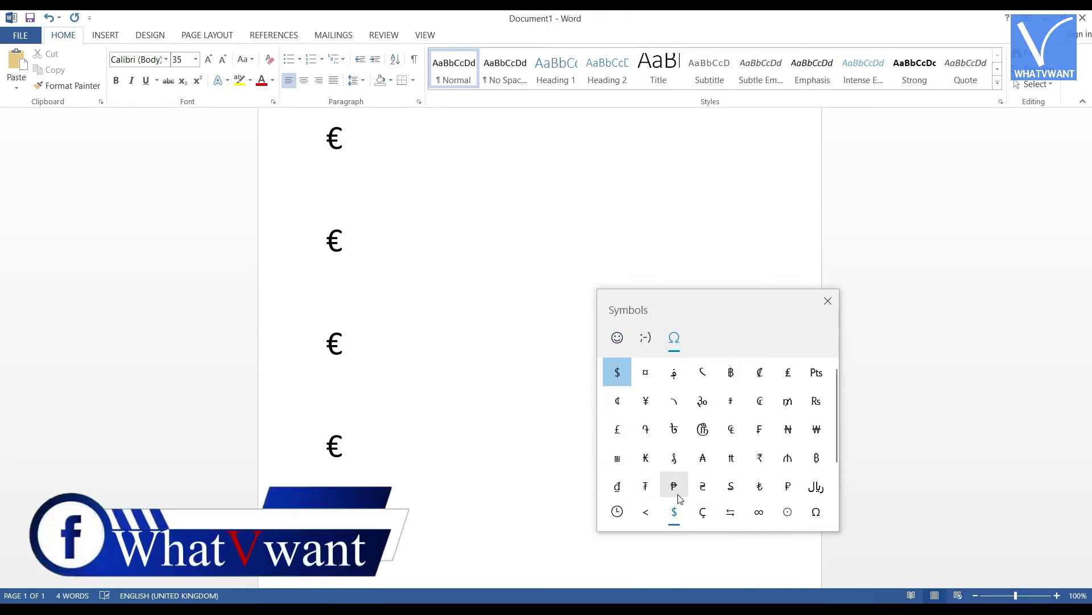
scroll(646, 483, "down", 1)
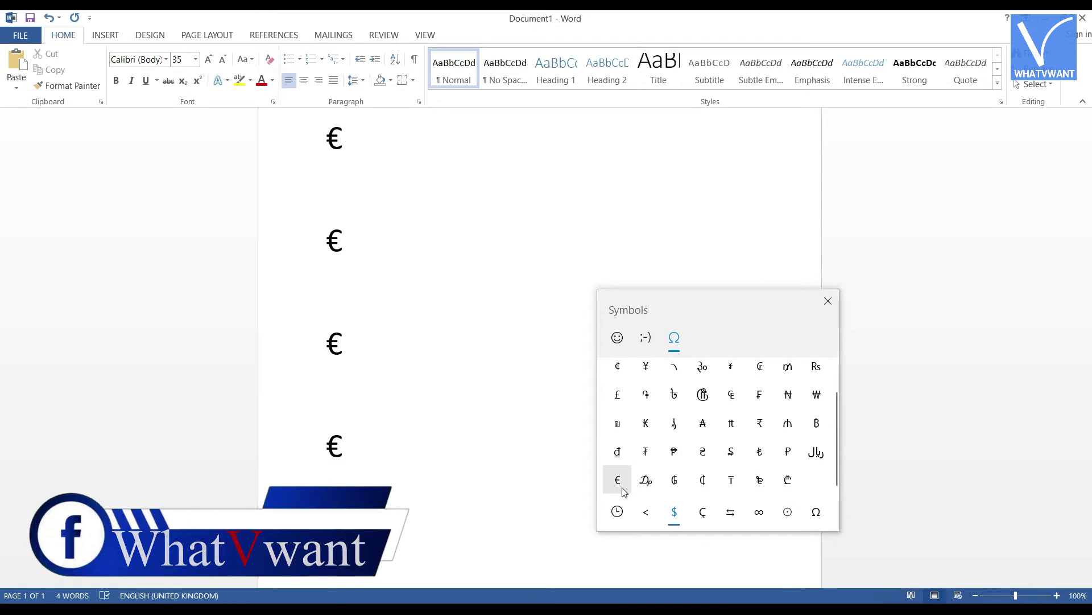
left_click(621, 487)
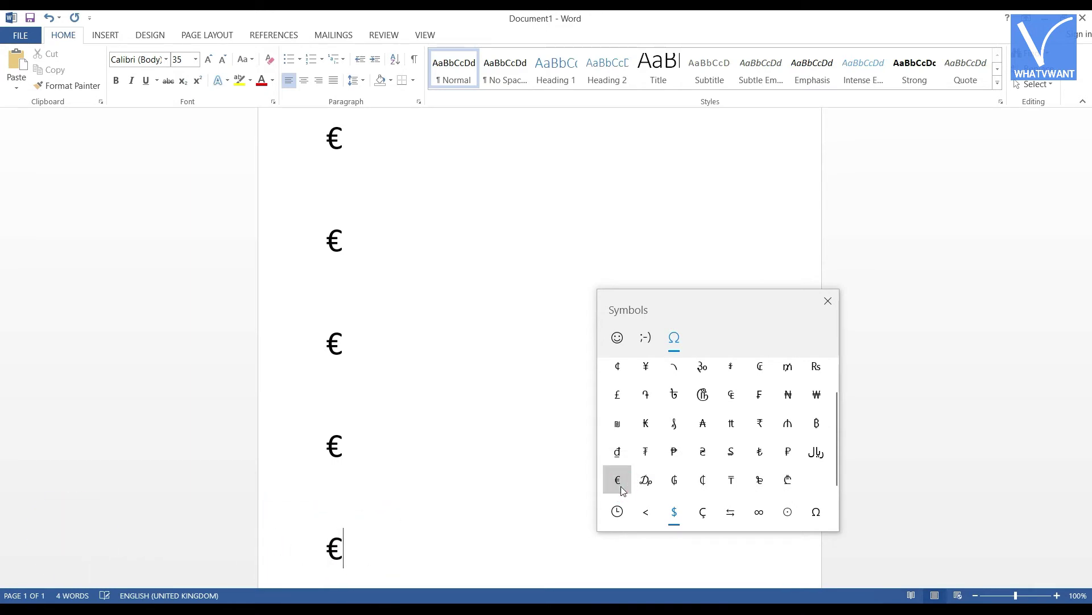
Insert a euro sign further along the last line from Word's own Symbol gallery
left_click(107, 37)
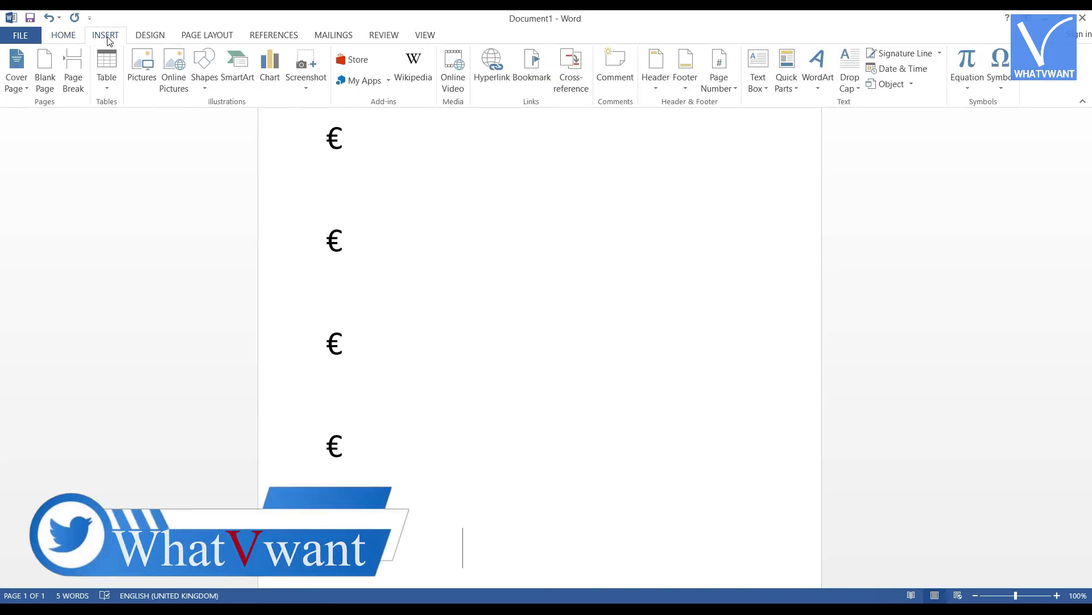
left_click(1002, 81)
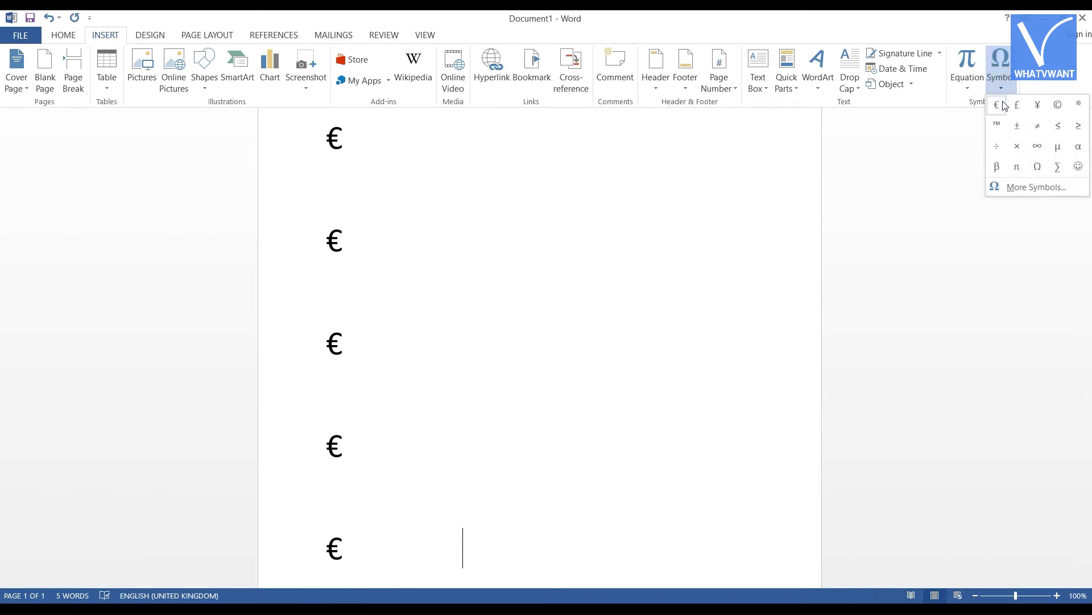
left_click(997, 105)
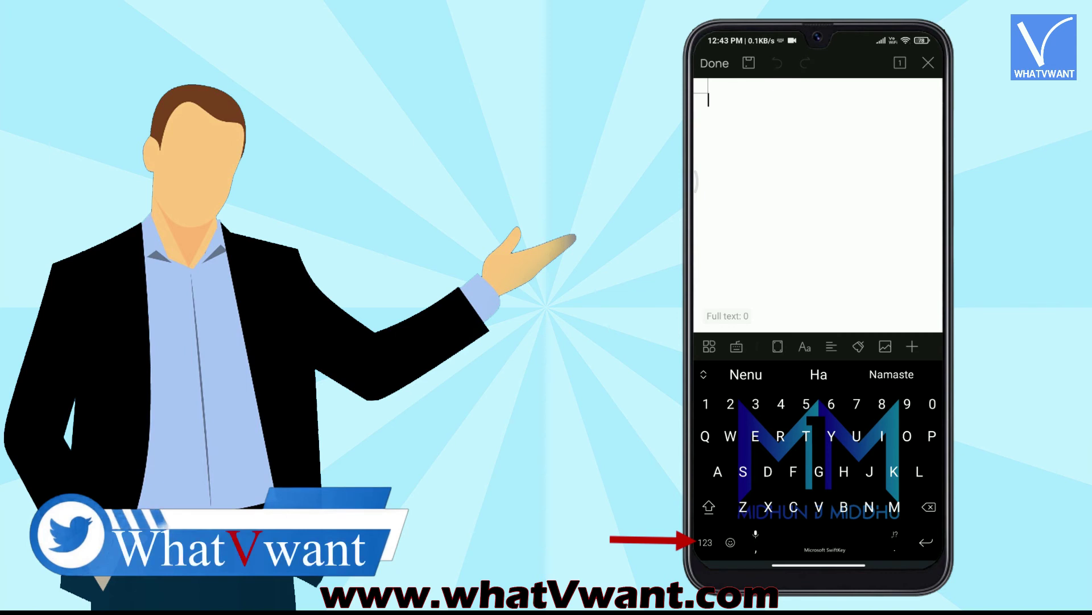
Switch the phone keyboard to its numbers and symbols layout in the blank mobile document
left_click(705, 542)
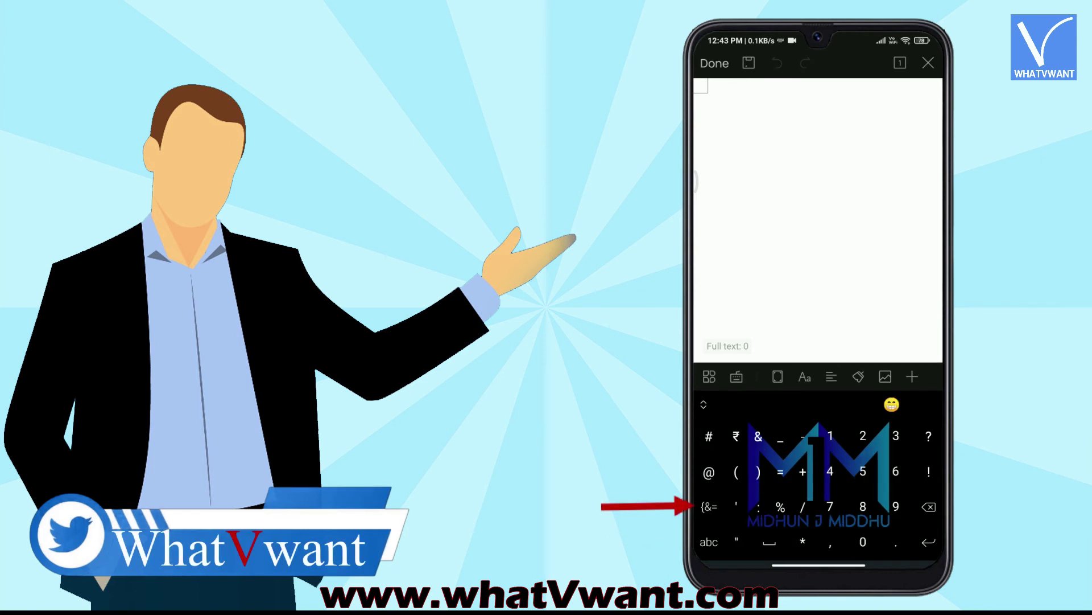